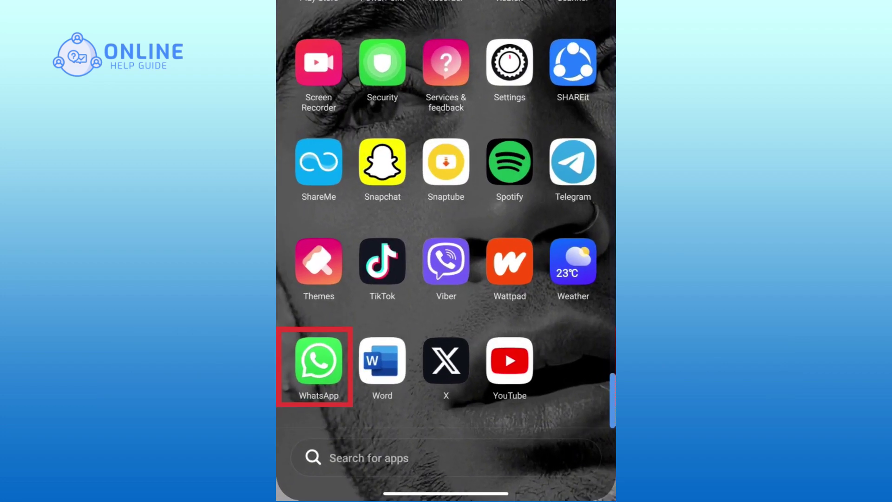
# - Launch WhatsApp from the Android app drawer
pyautogui.click(319, 361)
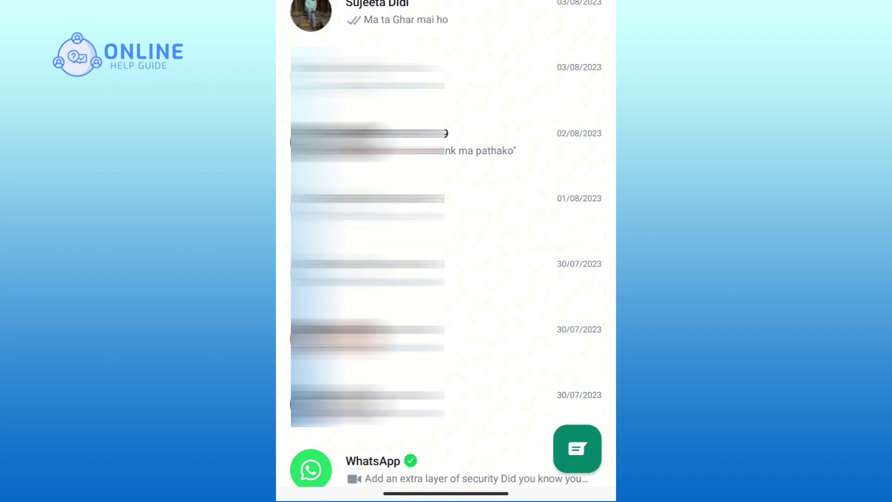
# - Open the official WhatsApp chat's Wallpaper settings from its three-dot menu
pyautogui.click(447, 468)
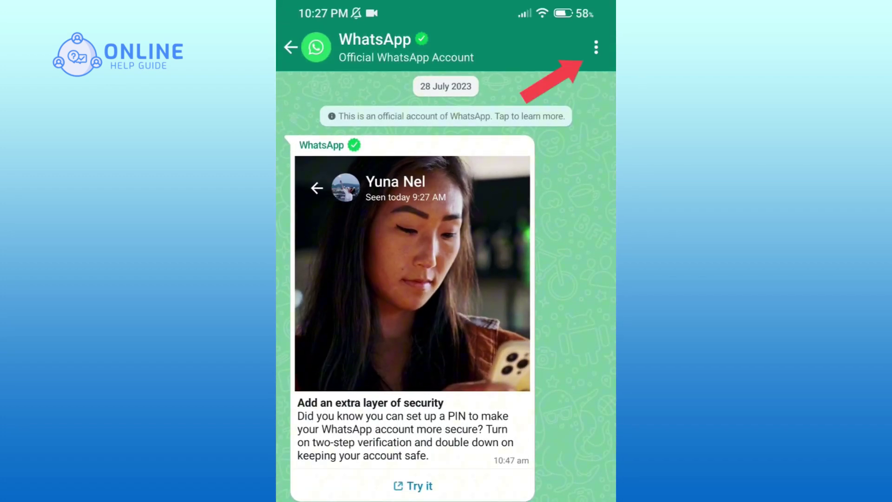
pyautogui.click(597, 47)
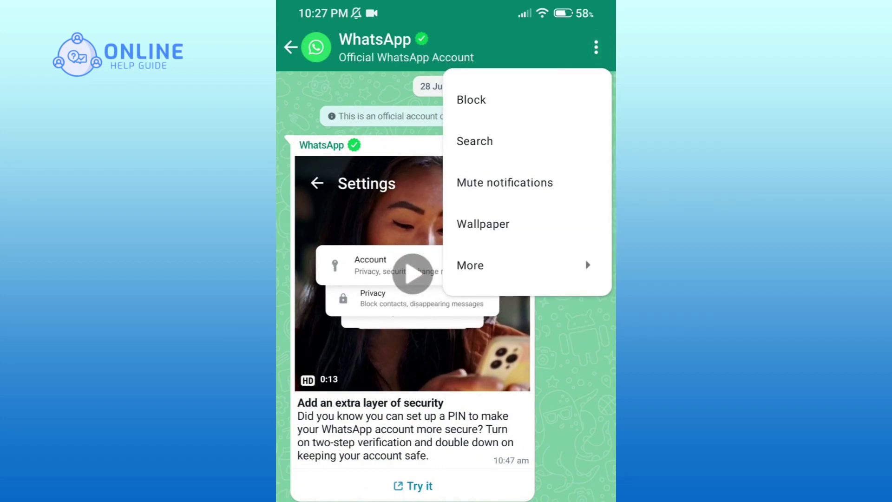
pyautogui.click(483, 224)
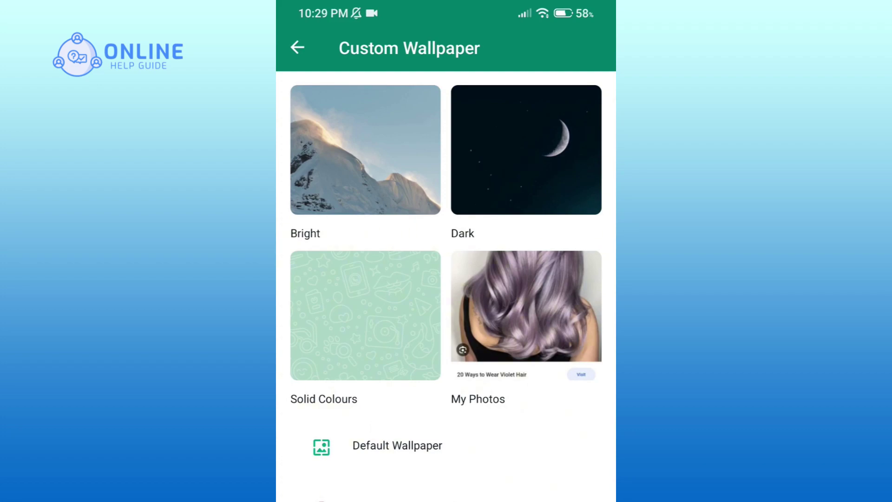
# - Set a teal Solid Colours wallpaper with WhatsApp doodles on this chat
pyautogui.click(365, 315)
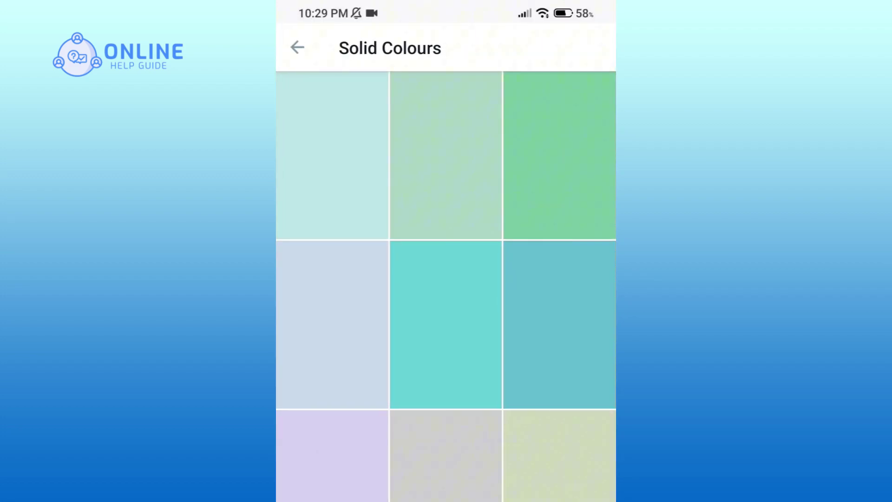
pyautogui.click(472, 358)
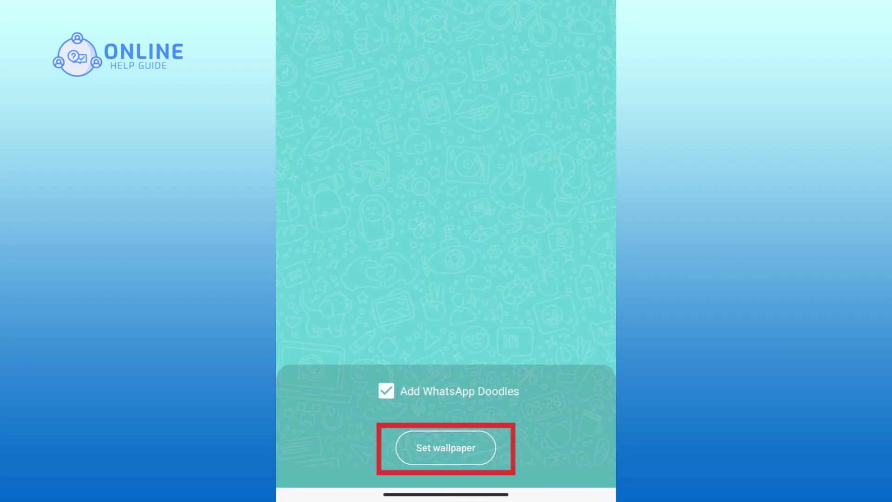
pyautogui.click(446, 448)
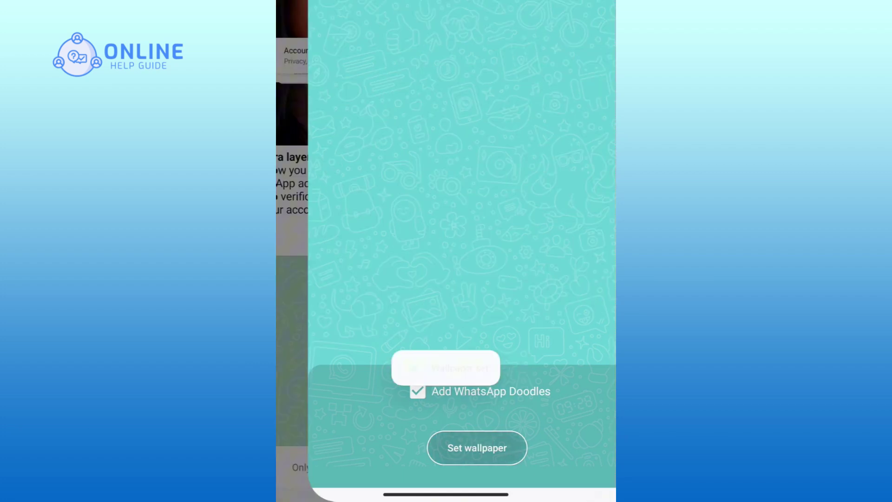